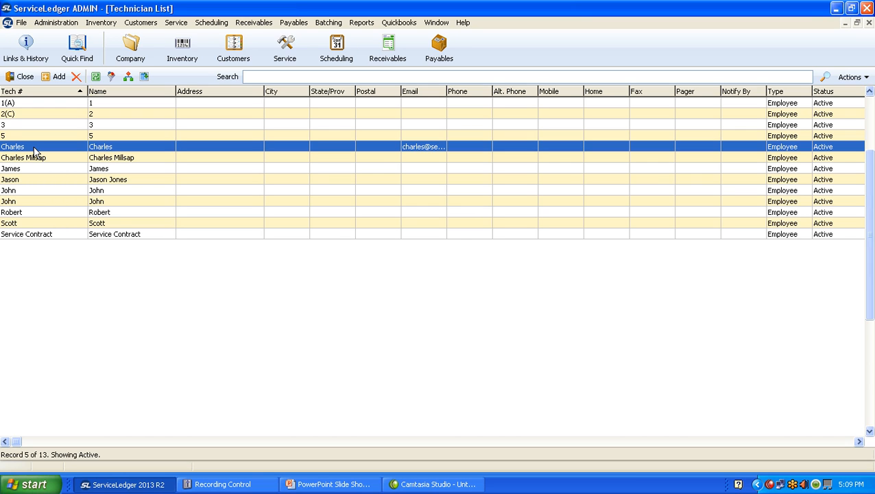
- Close the technician list and open the work order list with the Closed status excluded from the filter
left_click(21, 77)
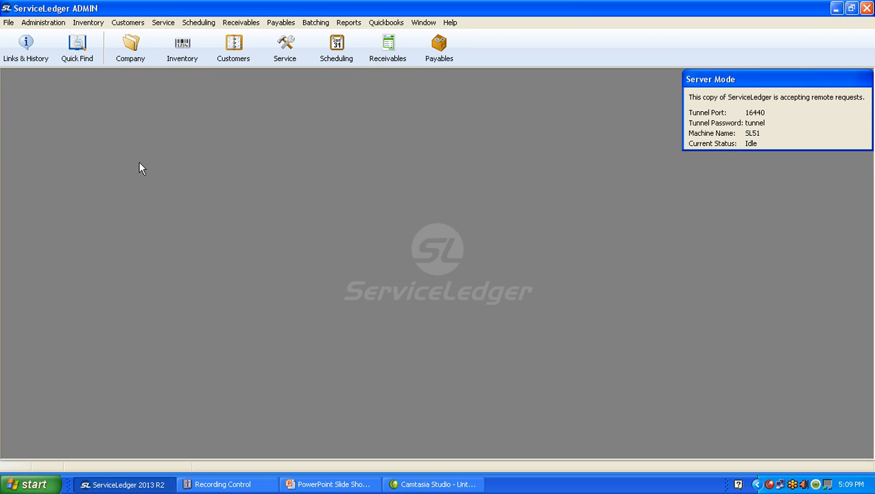
left_click(285, 48)
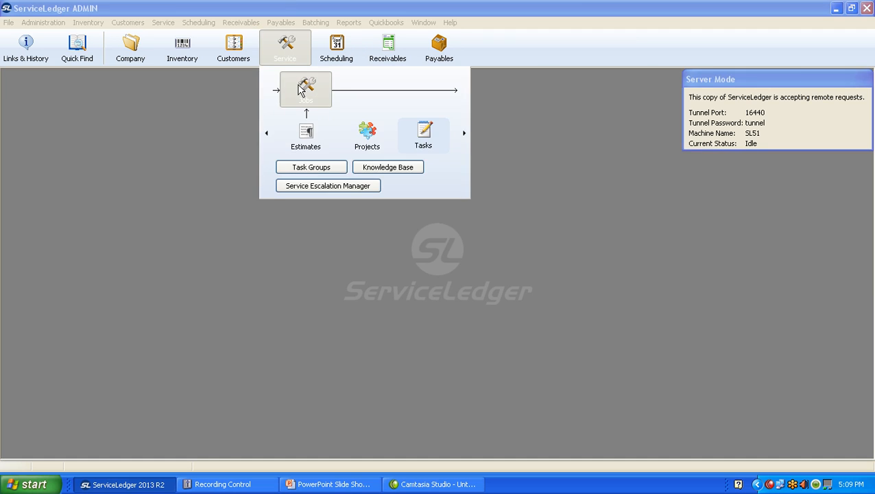
left_click(302, 103)
left_click(297, 96)
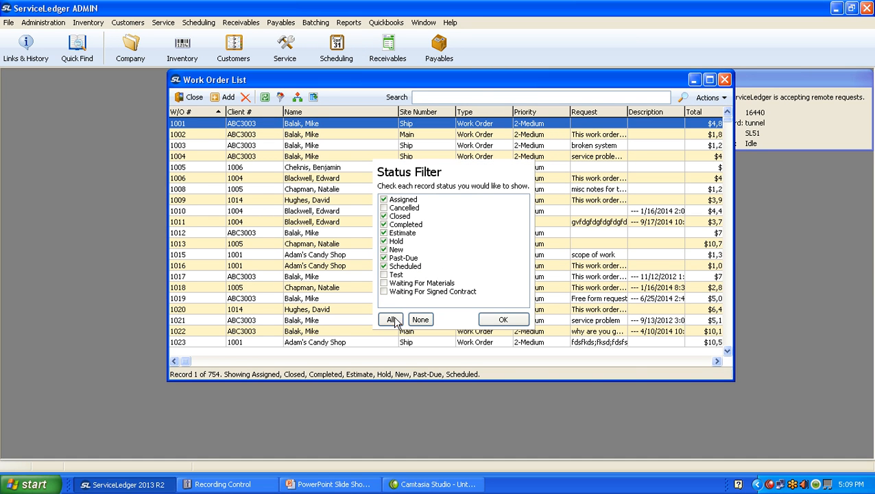
left_click(385, 217)
left_click(503, 319)
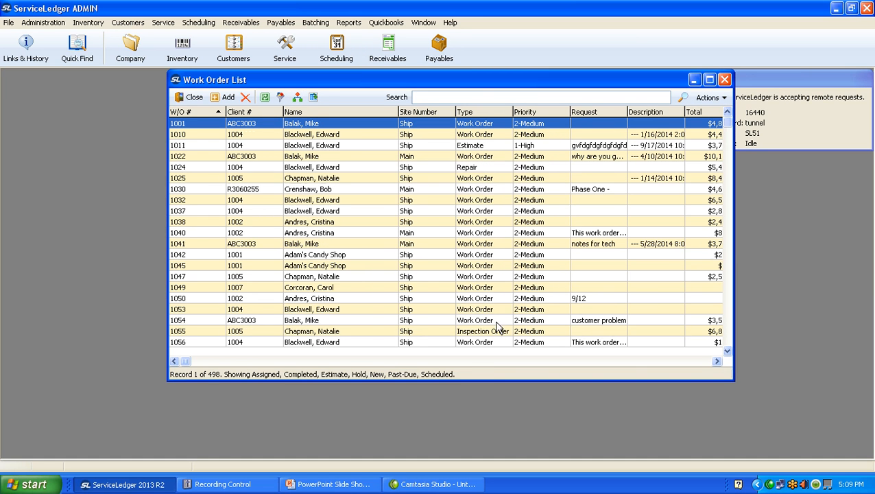
- In the work order with the request "why are you going", start a job expense described as Lowe's for $45.12
left_click(312, 156)
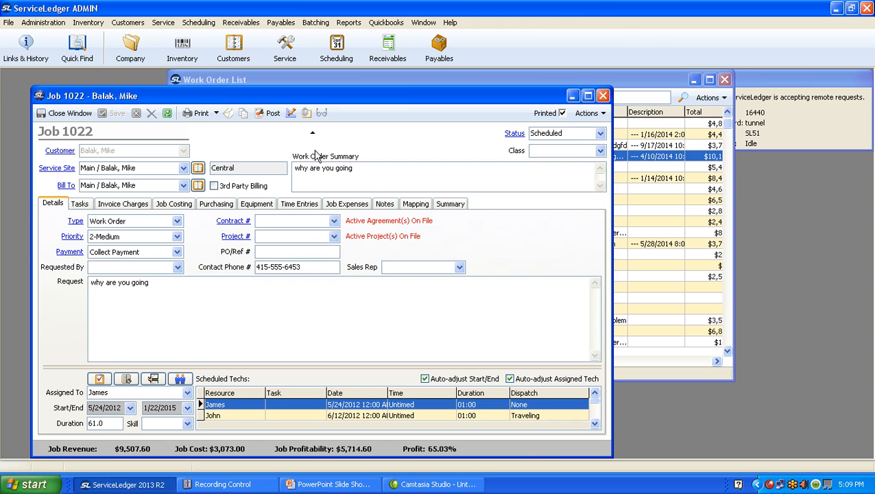
left_click(336, 205)
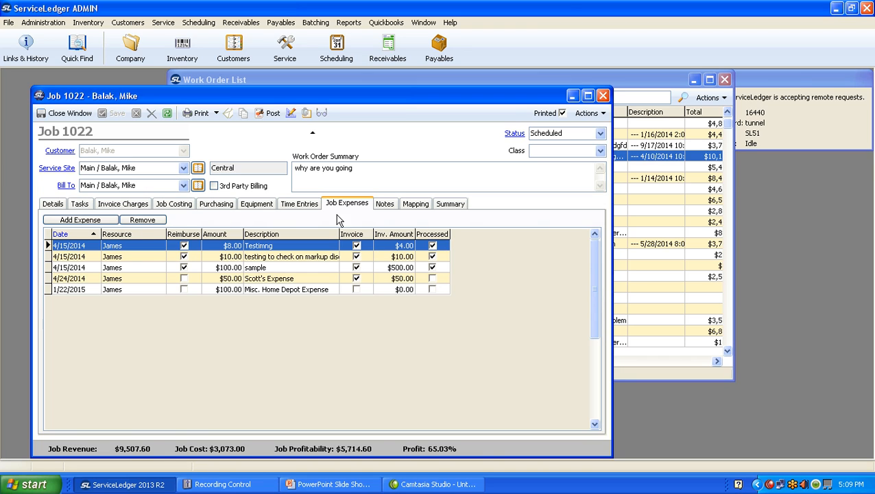
left_click(85, 219)
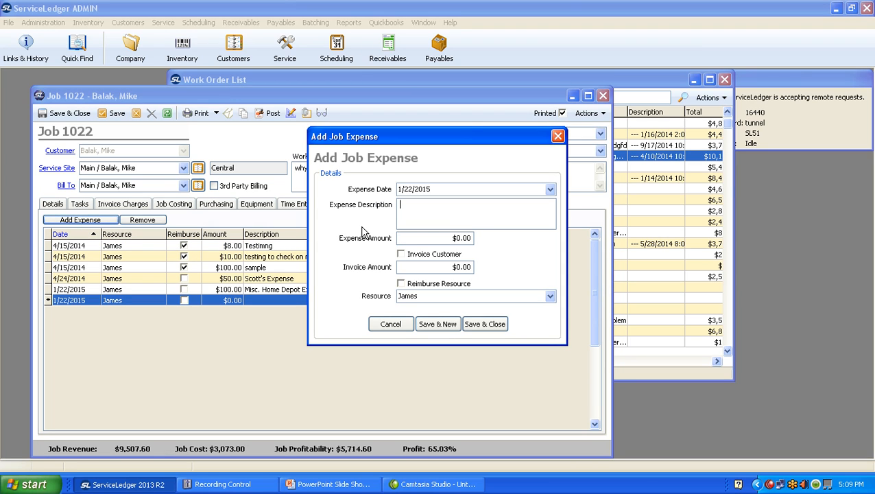
type("Lowe's")
key("Tab")
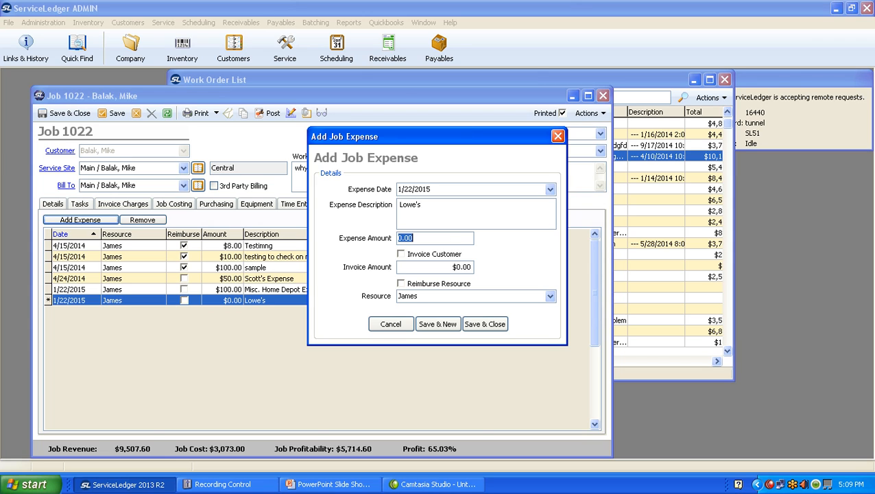
type("45.12")
key("Tab")
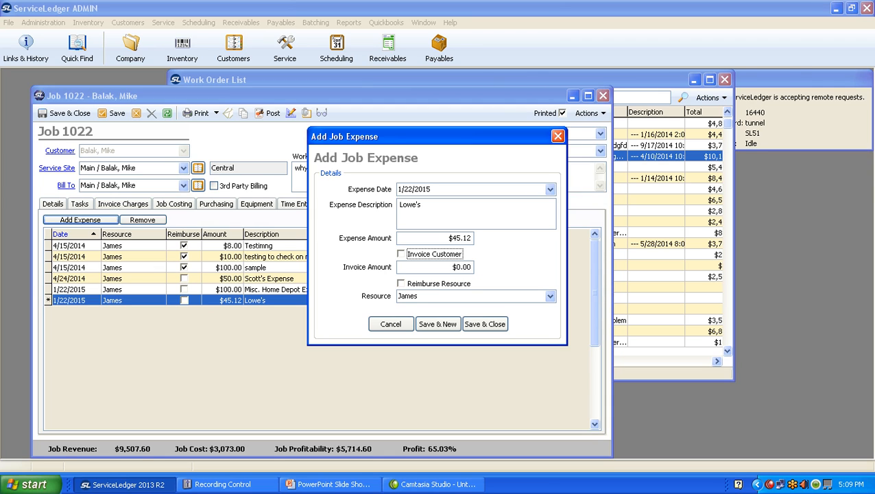
- Mark the Lowe's expense for resource reimbursement, assign it to the technician listed directly after resource 5, and save it
left_click(402, 286)
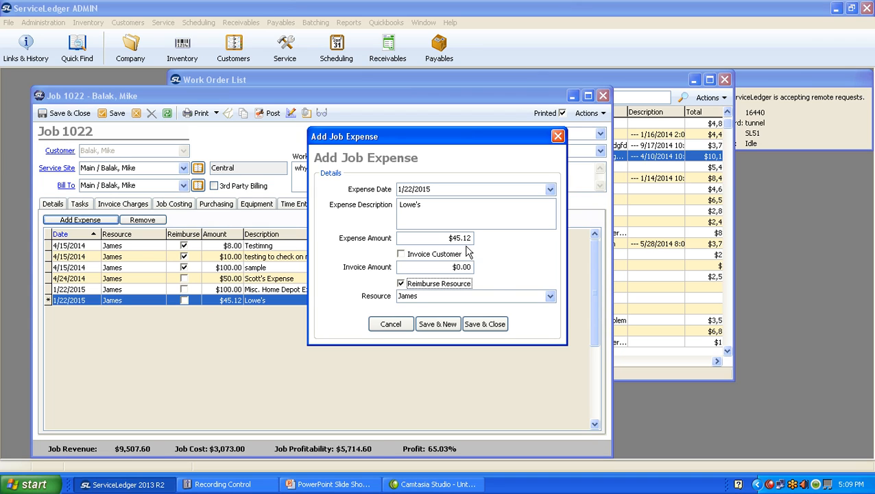
left_click(551, 297)
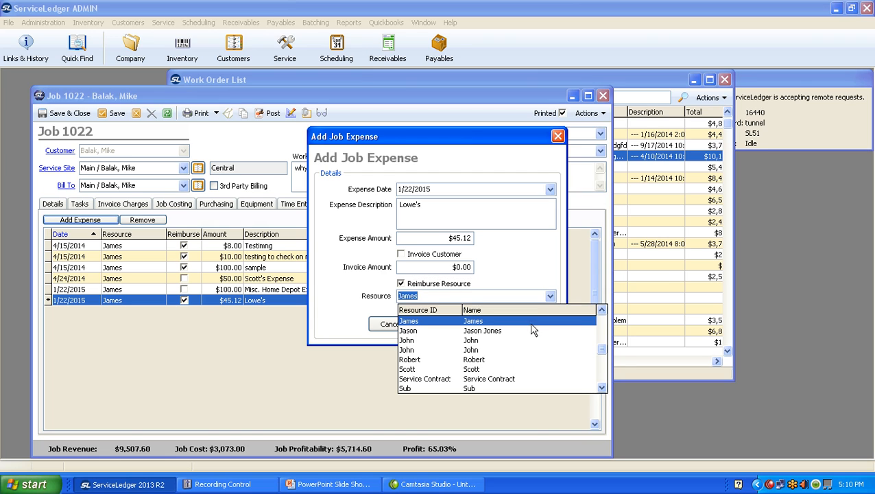
left_click_drag(601, 349, 601, 315)
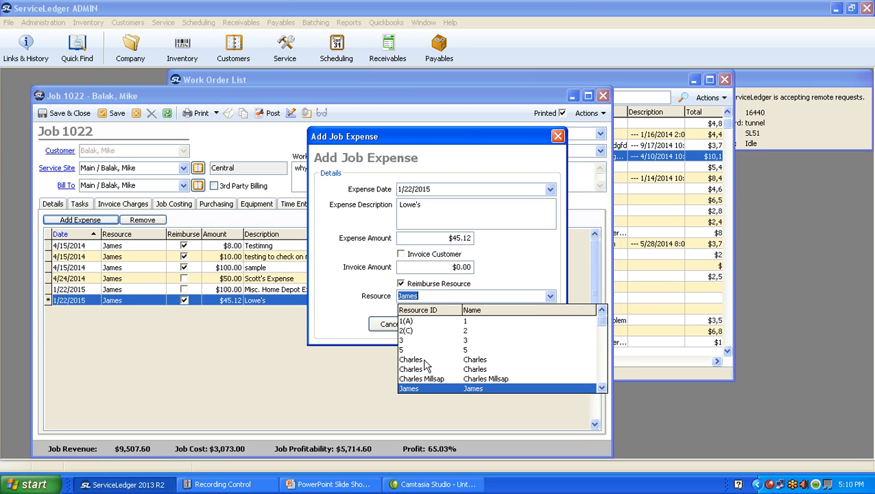
left_click(424, 360)
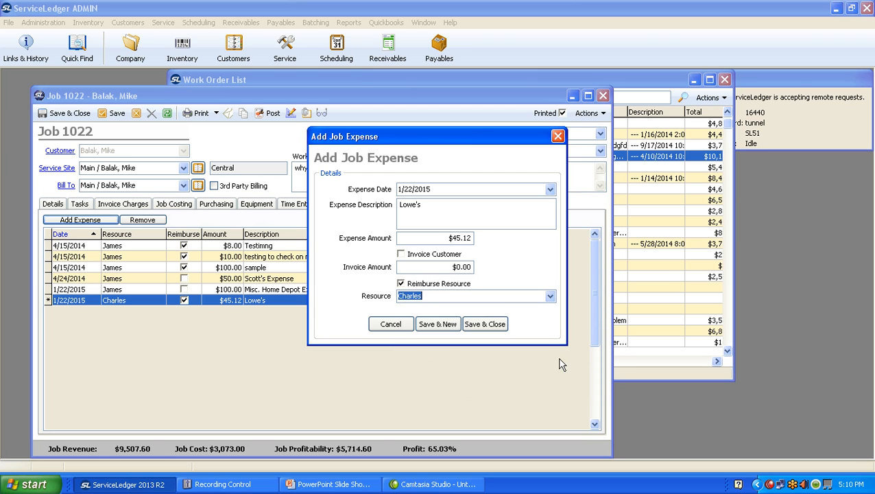
left_click(442, 329)
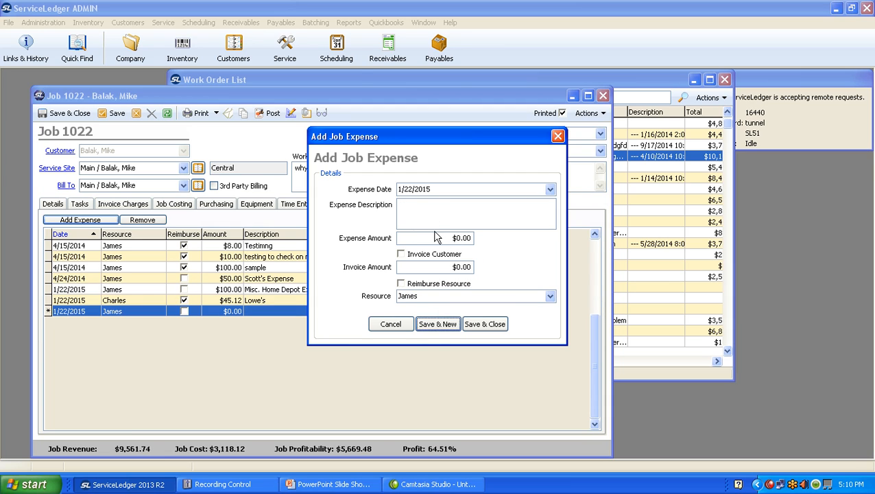
- Add a Travel expense of $754.14 with resource reimbursement for the same technician as the Lowe's expense, and save it
type("Travel")
key("Tab")
type("754.14")
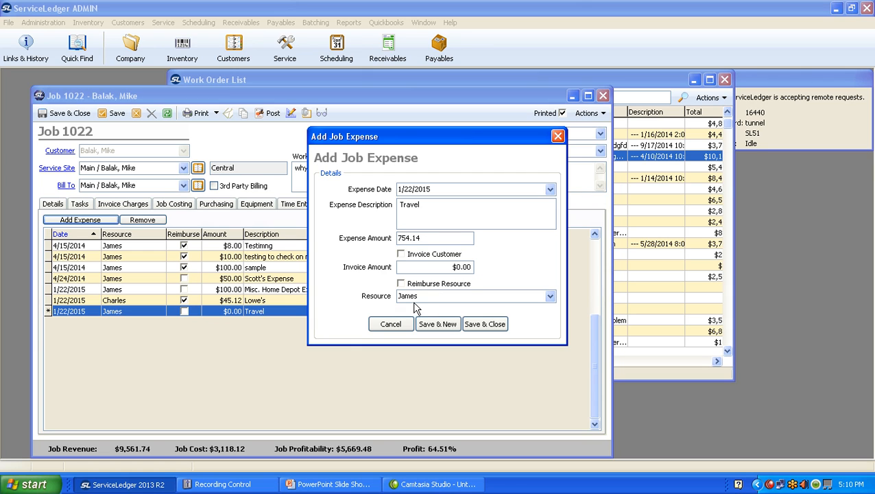
left_click(401, 283)
left_click(550, 296)
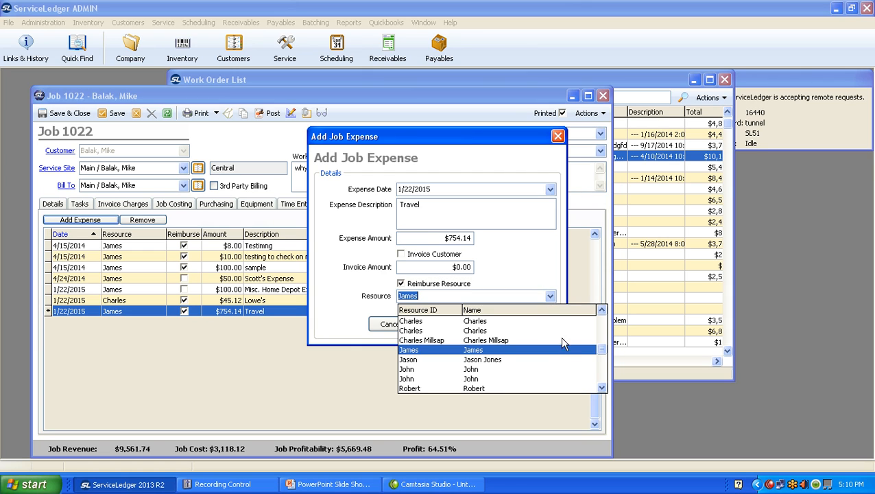
left_click(420, 321)
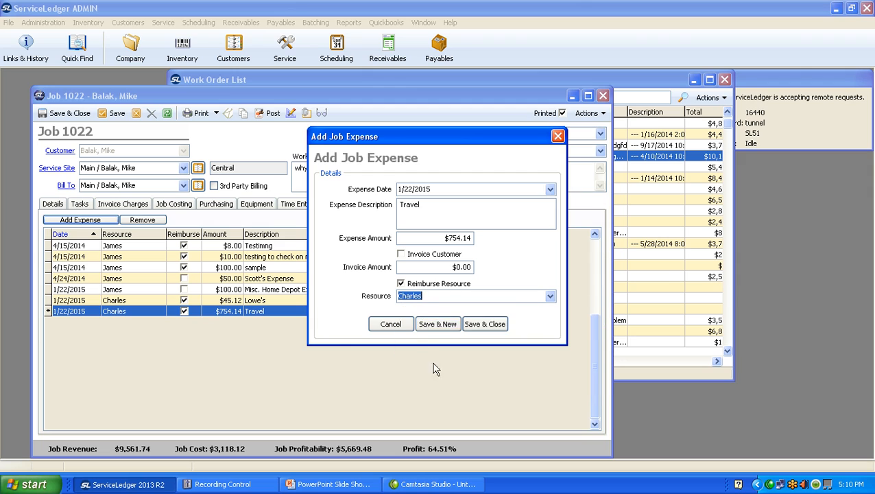
left_click(442, 325)
- Add an Airfare expense of $453.12 reimbursable to the same technician, then save and close the job
left_click(412, 204)
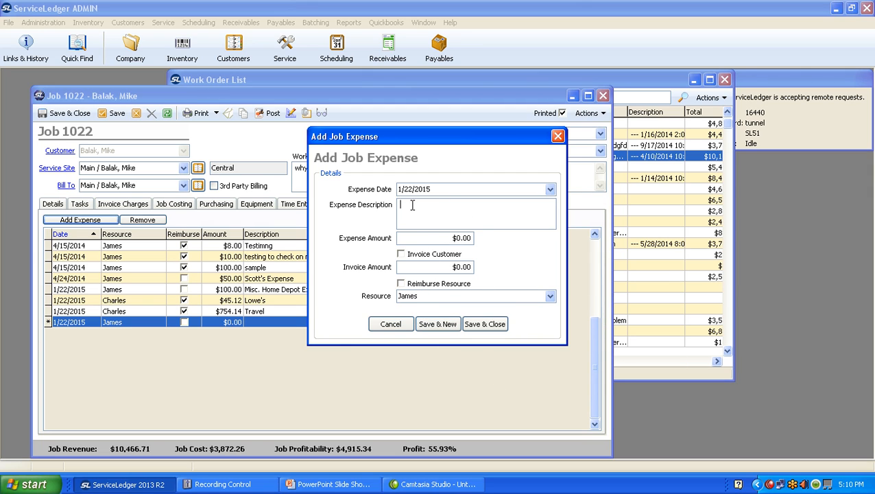
type("Airfare")
key("Tab")
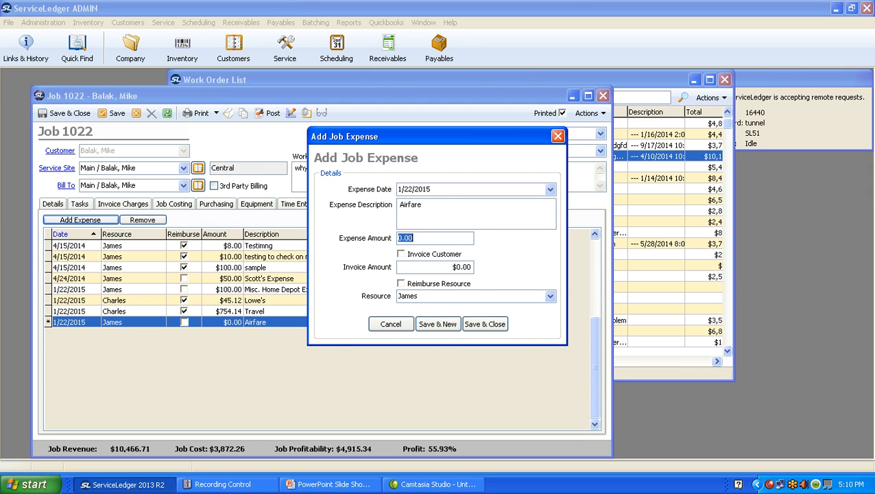
type("453.12")
left_click(401, 283)
left_click(550, 295)
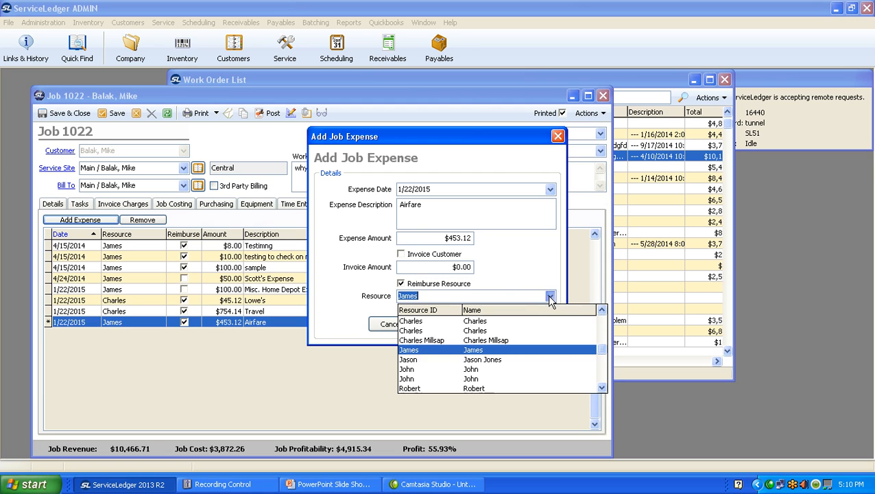
left_click(459, 322)
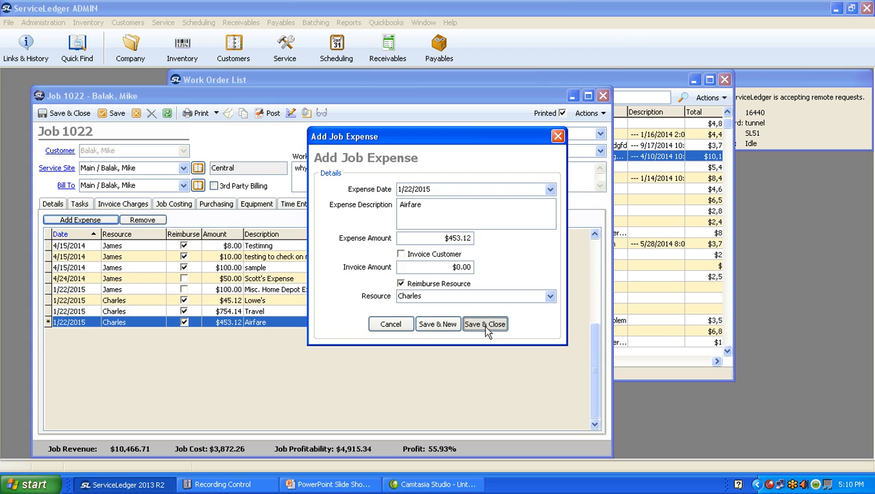
left_click(485, 324)
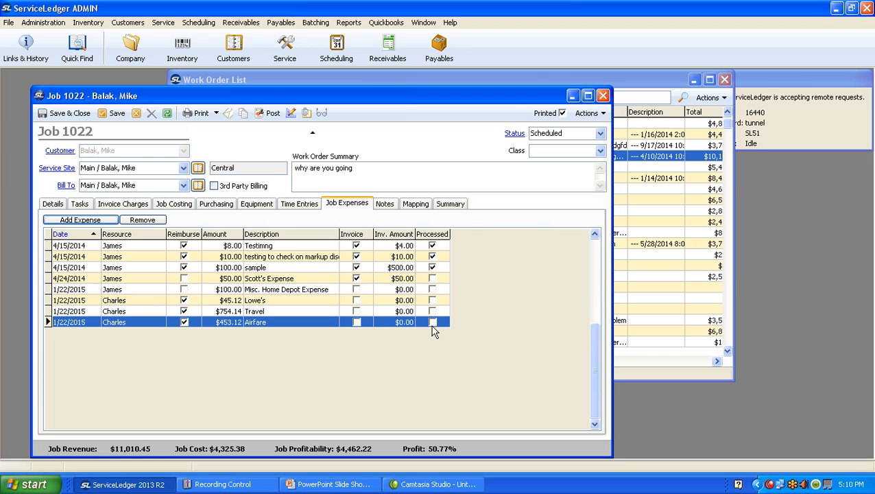
left_click(55, 114)
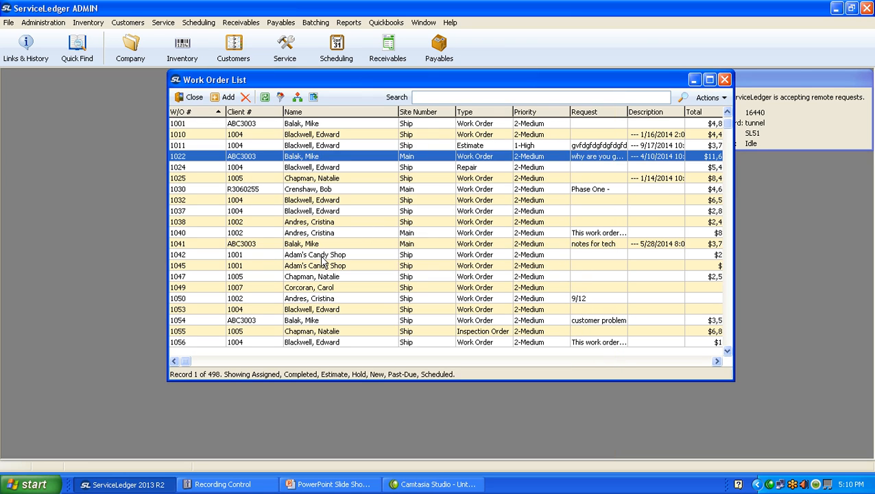
- In the first Adam's Candy Shop work order, start a job expense described as Travel for $4,565.00
left_click(322, 258)
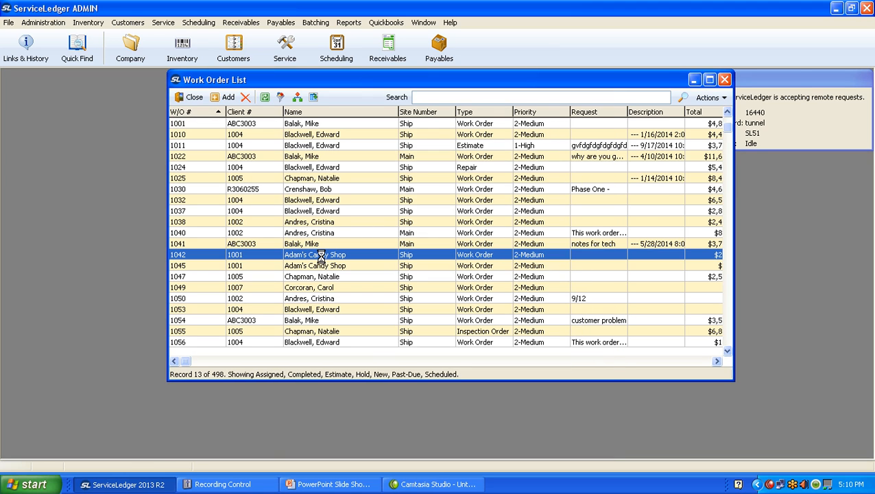
double_click(322, 260)
left_click(442, 344)
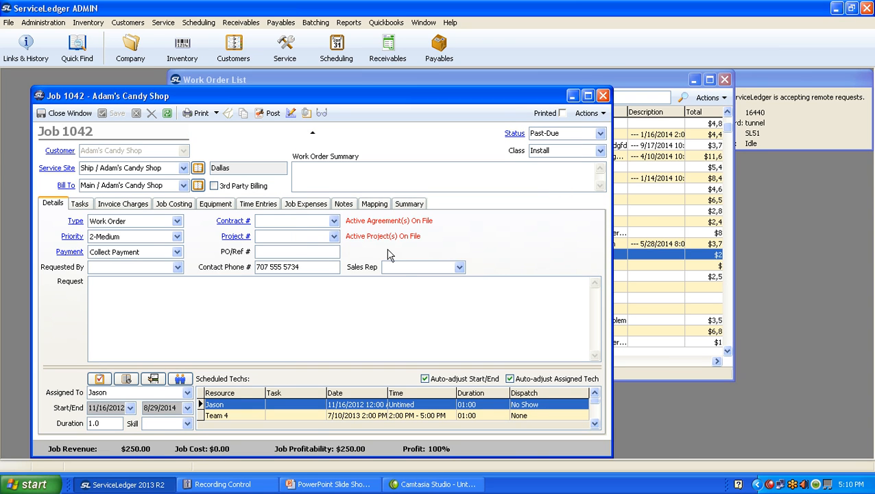
left_click(304, 207)
left_click(83, 220)
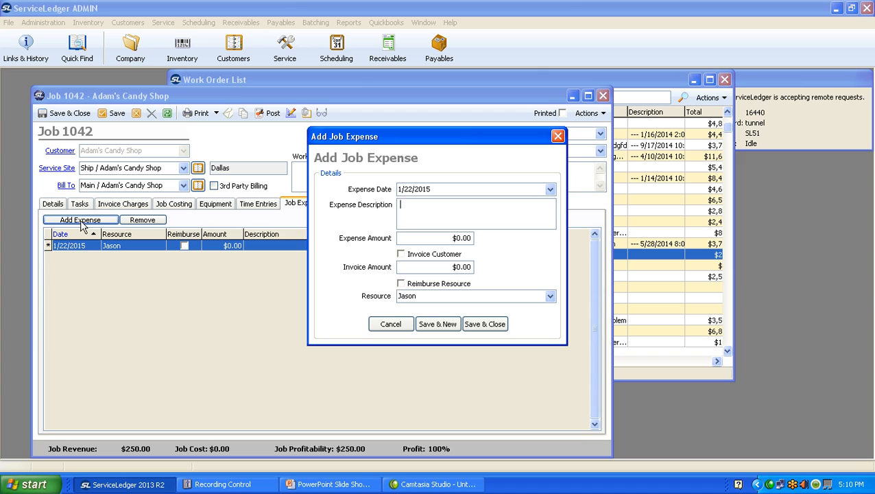
left_click(415, 212)
type("Travel")
key("Tab")
type("45")
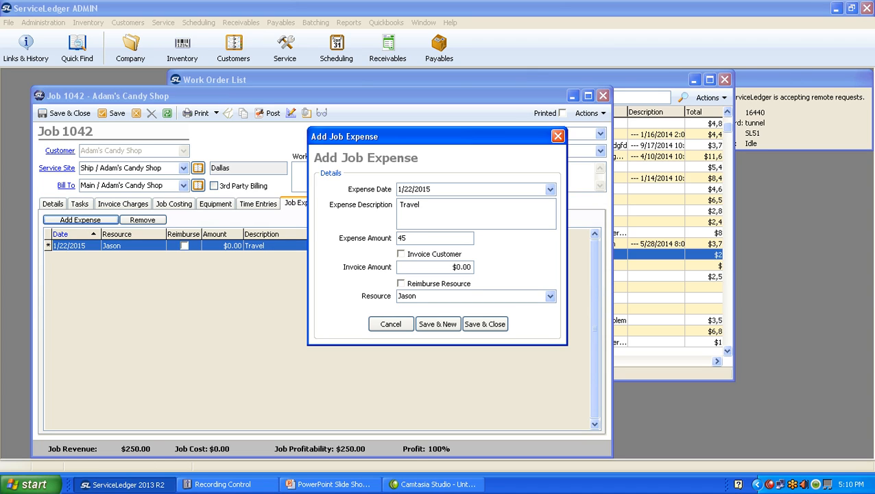
type("65.00")
key("Tab")
- Mark the Travel expense as reimbursable to the technician used for the previous expenses, and save and close the job
left_click(401, 283)
left_click(550, 295)
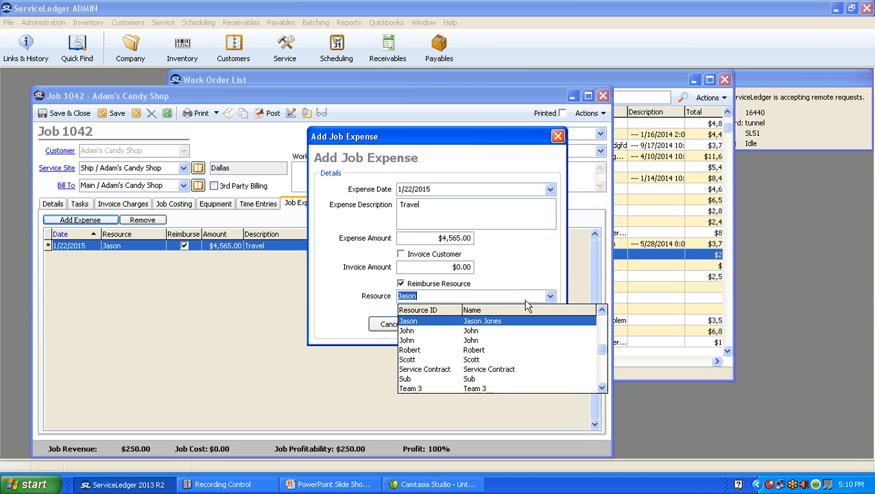
left_click_drag(600, 350, 601, 321)
left_click(423, 364)
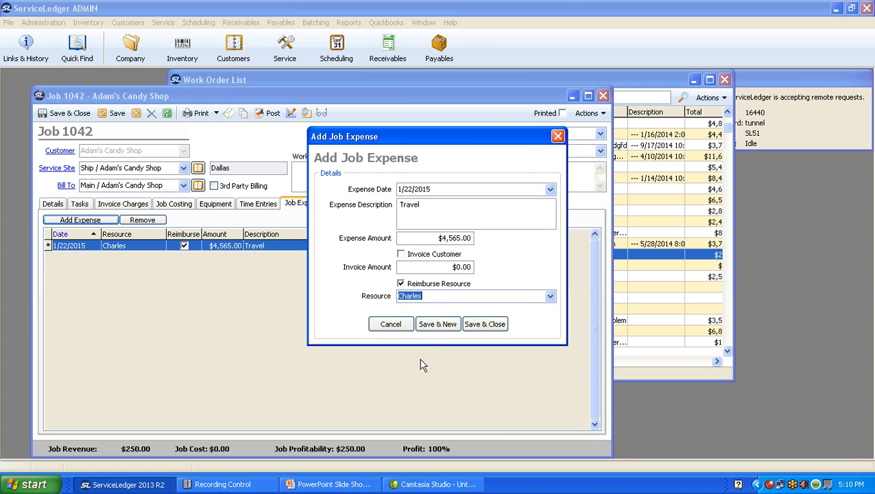
left_click(482, 325)
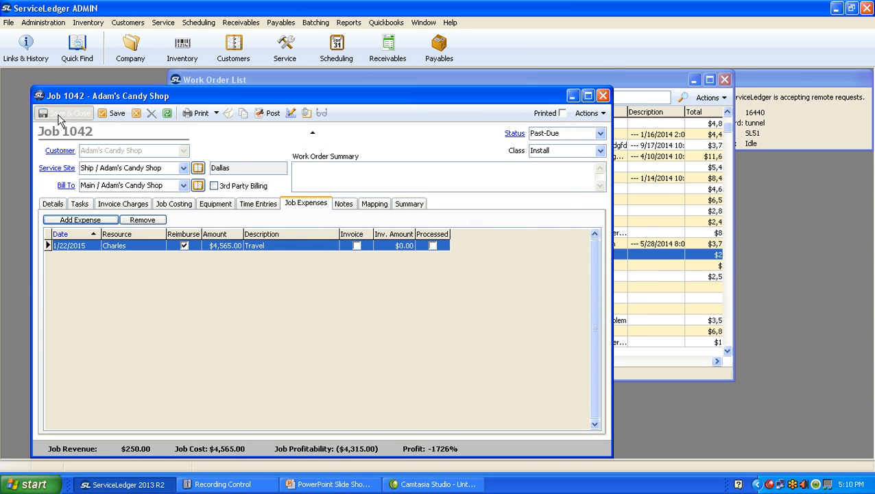
left_click(62, 114)
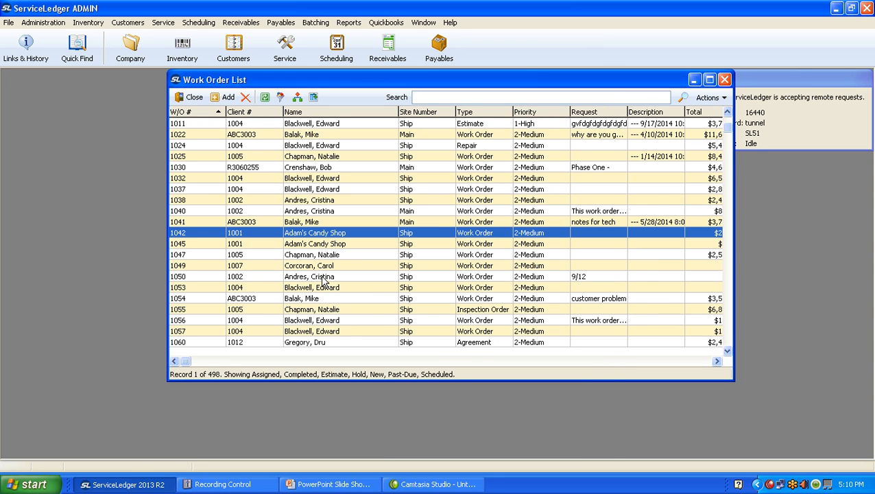
- In the work order with request 9/12, start a job expense described as Additional Expense for $67.53
double_click(323, 280)
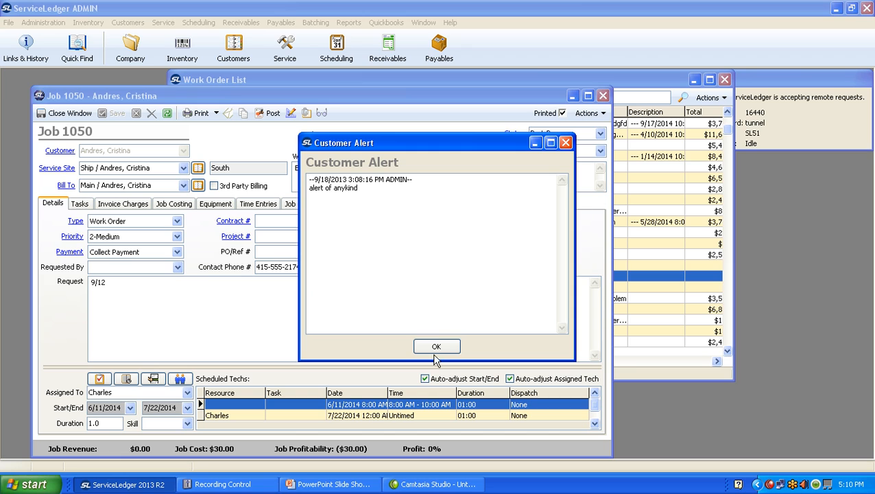
left_click(436, 348)
left_click(310, 205)
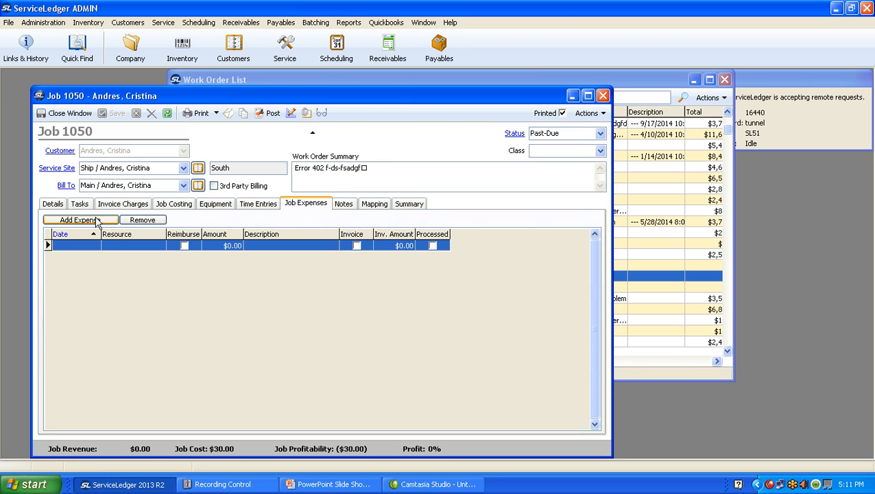
left_click(96, 221)
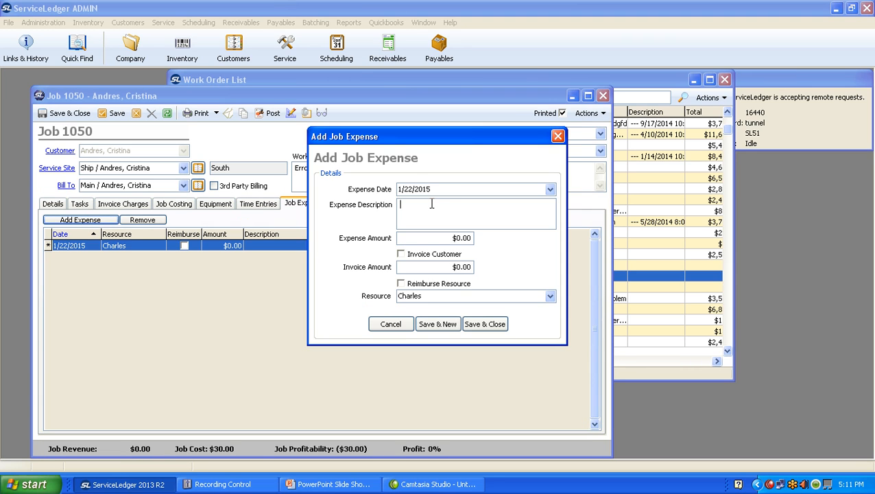
type("Additional Expense")
key("Tab")
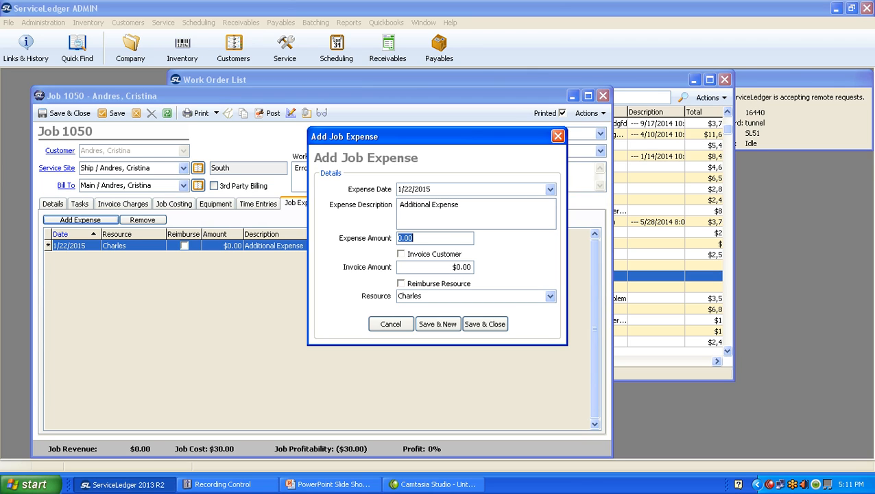
type("67.53")
- Make the Additional Expense reimbursable to the same technician as the previous expenses, save it, and close the job and work order list
left_click(401, 284)
left_click(550, 296)
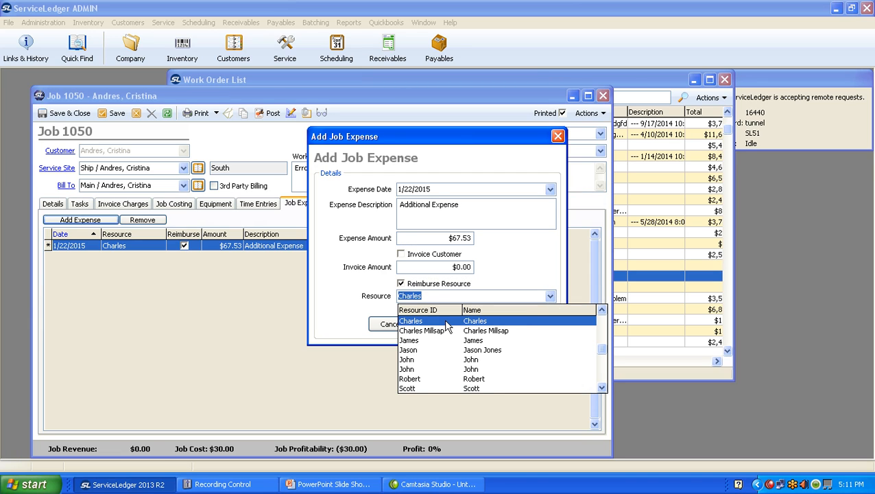
scroll(446, 325, "up", 1)
left_click(445, 327)
left_click(491, 326)
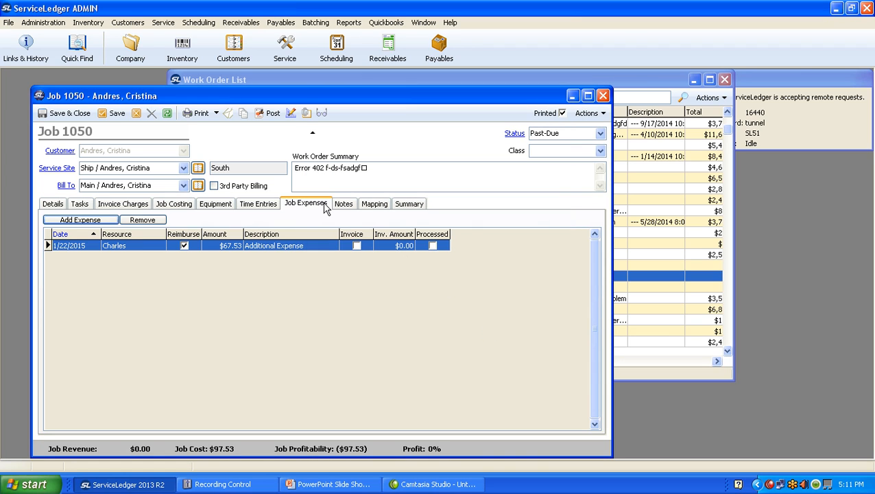
left_click(114, 113)
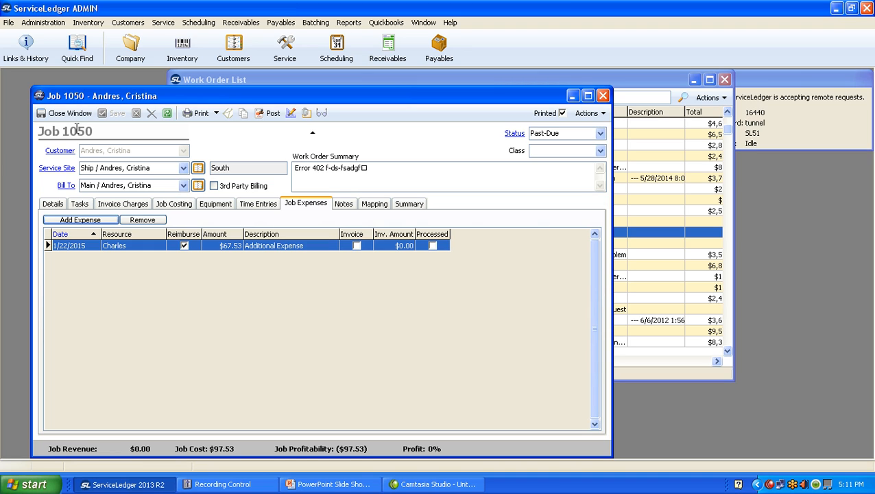
left_click(75, 114)
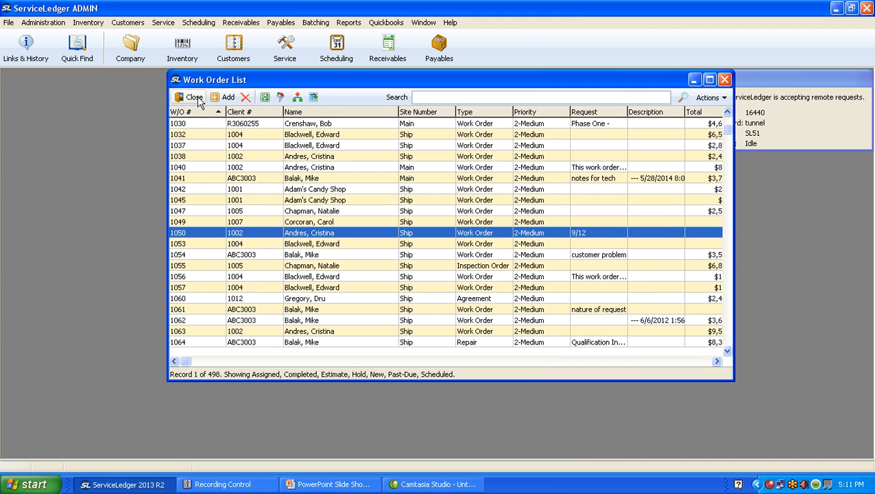
left_click(195, 98)
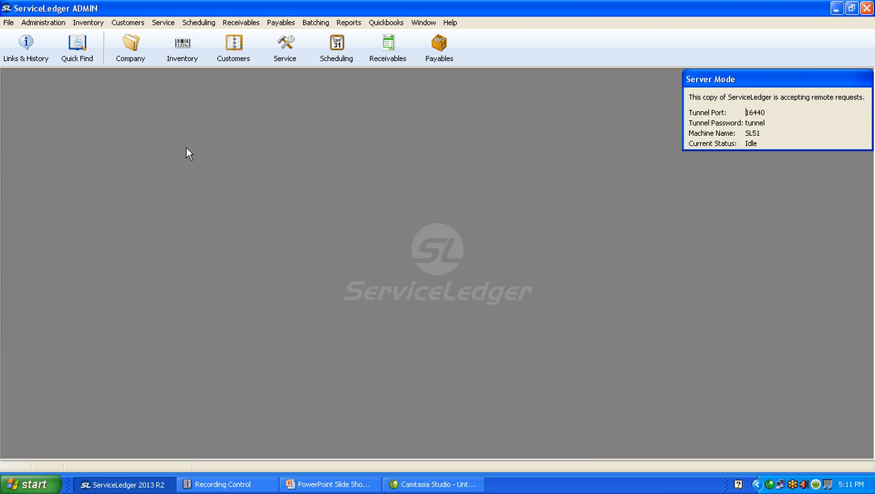
- Process all pending expenses through Batch Expense Posting, and close the posting window
left_click(316, 23)
mouse_move(332, 71)
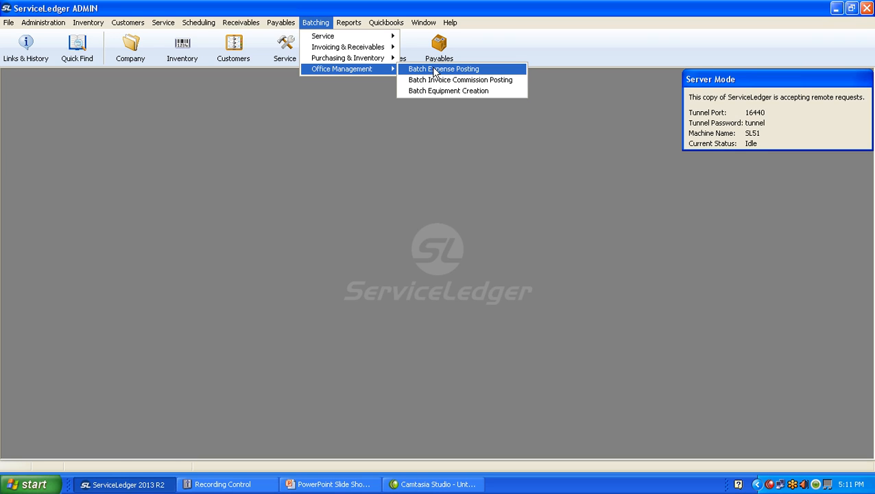
left_click(433, 68)
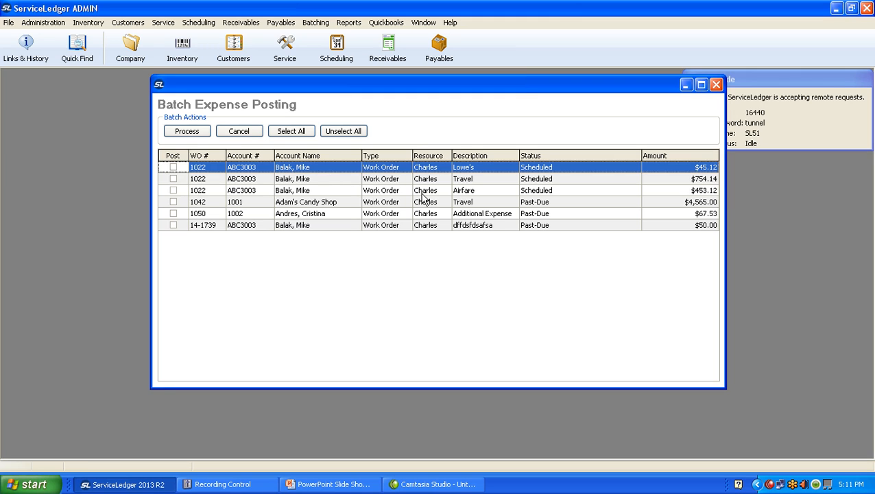
left_click(299, 131)
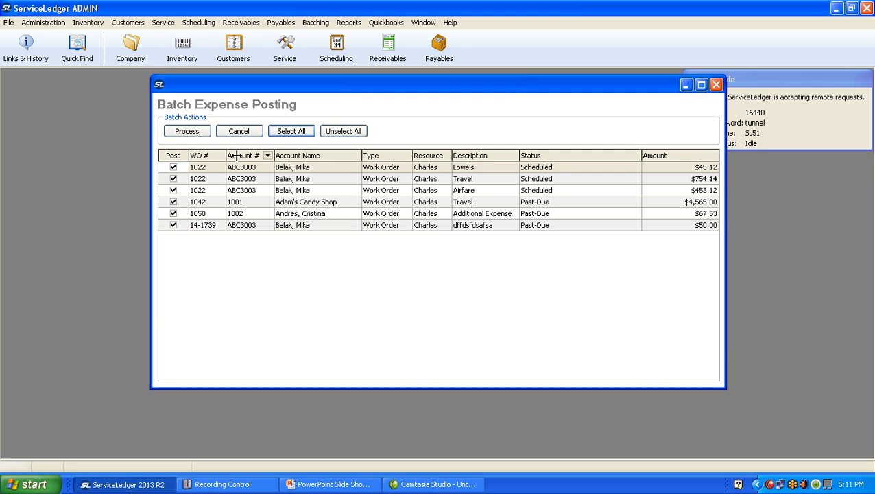
left_click(191, 134)
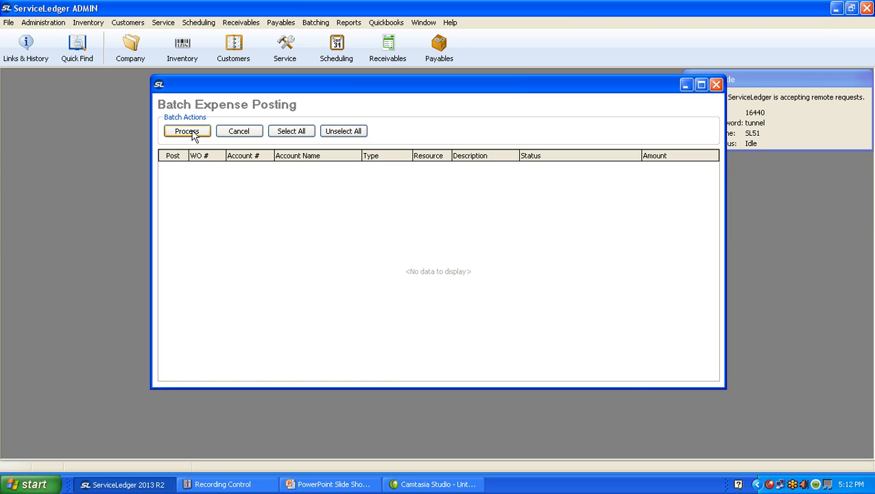
left_click(240, 134)
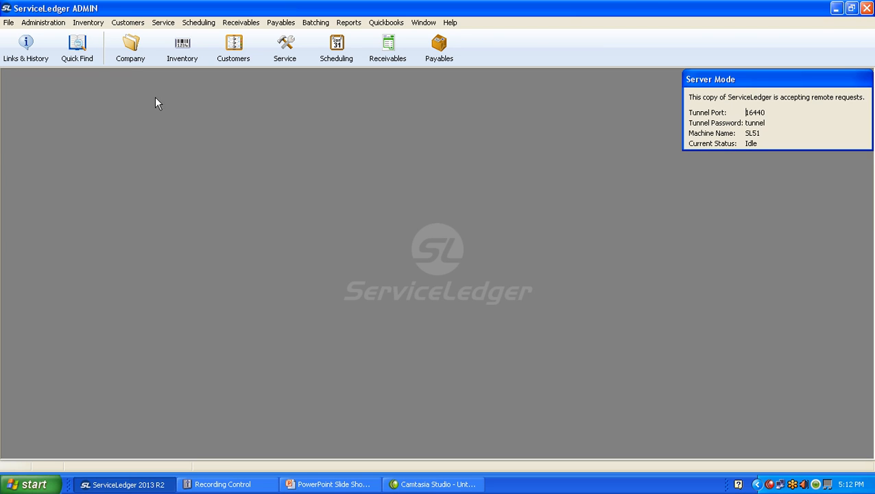
- Open expense report 118 from the company's expense reports and show its print preview maximized
left_click(131, 48)
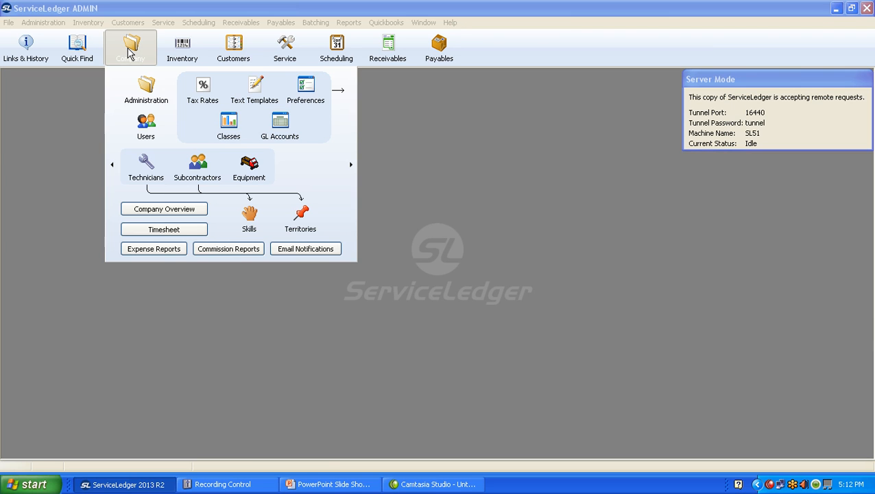
left_click(154, 250)
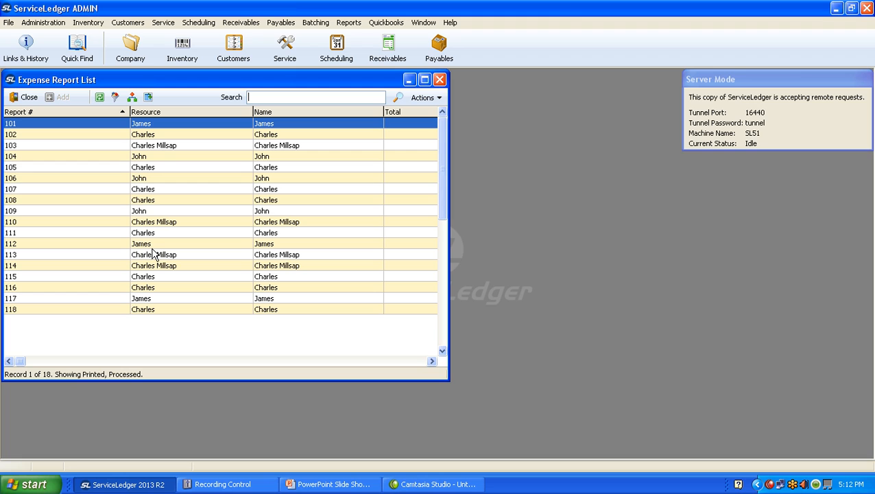
double_click(145, 310)
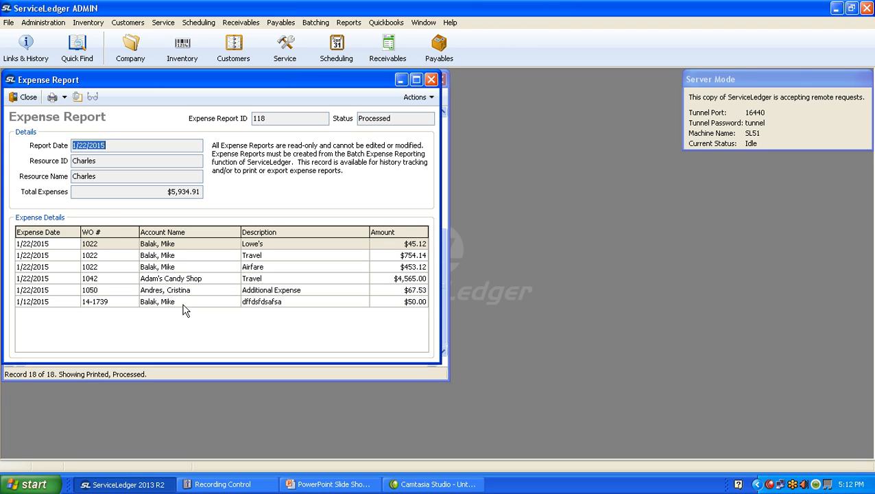
left_click(53, 97)
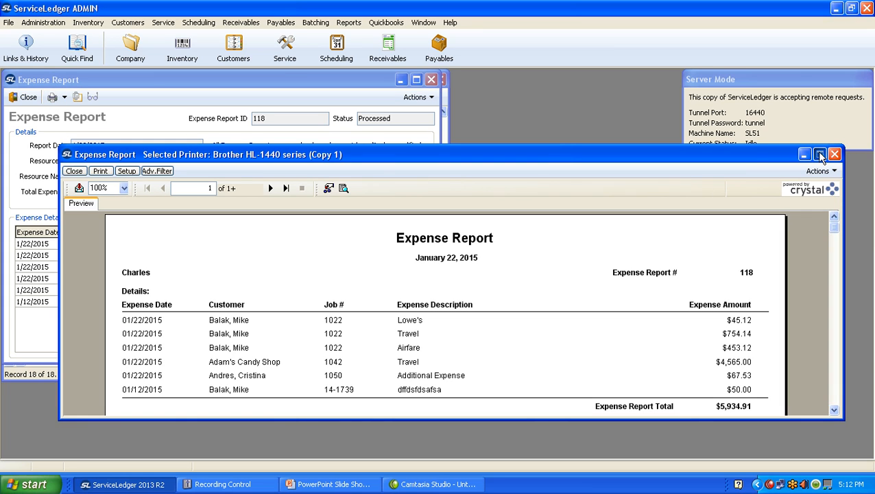
left_click(820, 154)
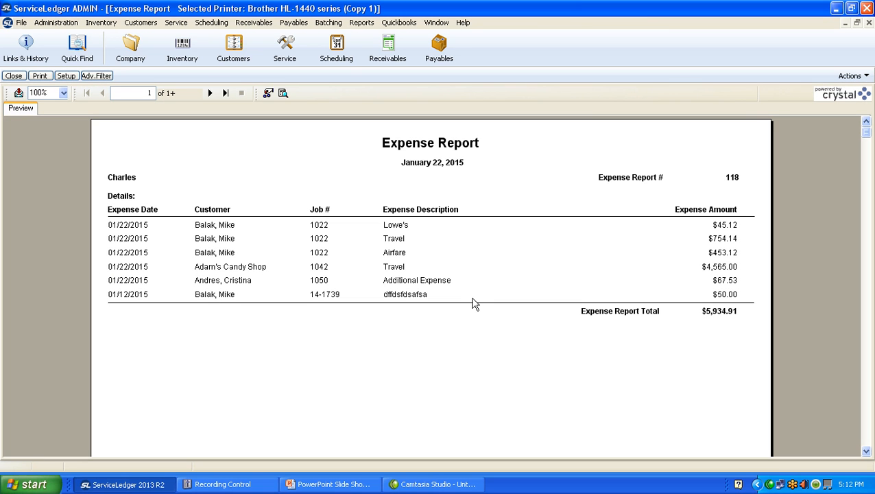